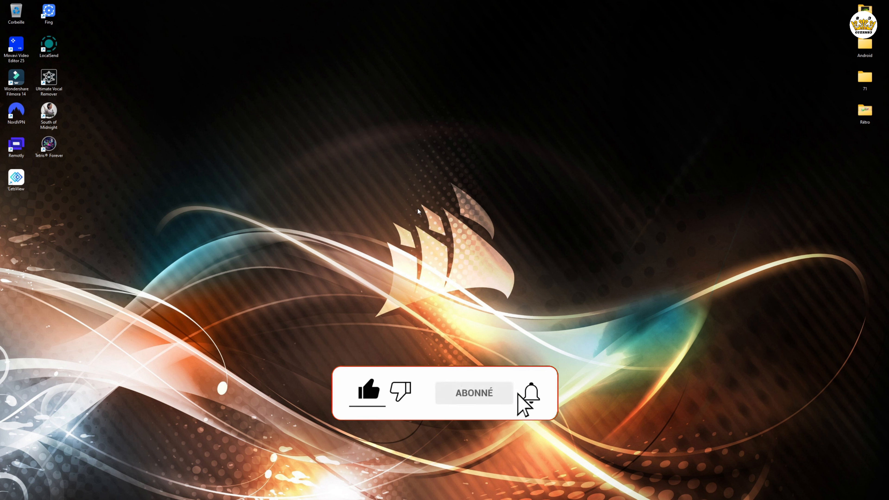
Step: On Microsoft's Windows 11 download page in Edge, request the Windows 11 multi-edition ISO for x64 devices
mouse_move(307, 493)
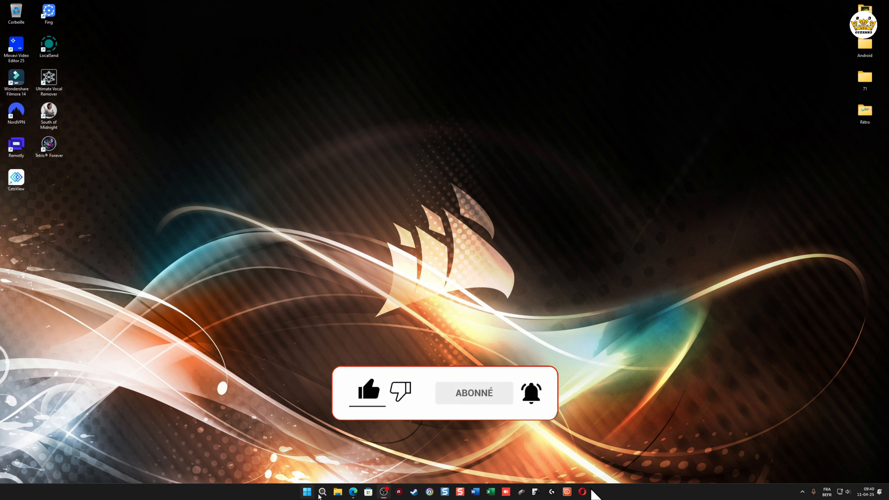
left_click(353, 492)
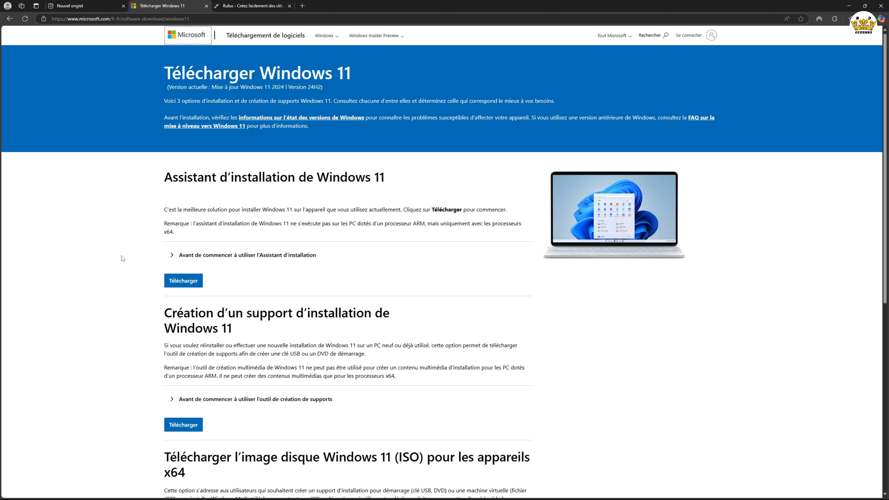
scroll(127, 252, "down", 8)
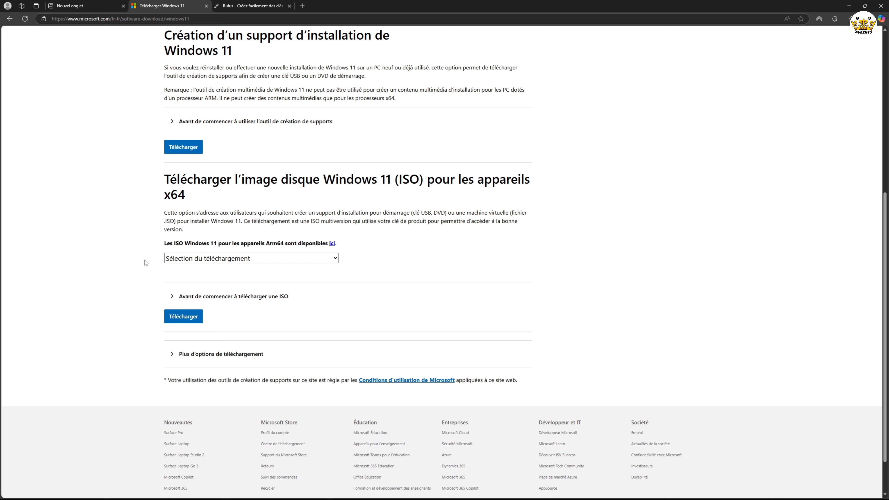
left_click(257, 260)
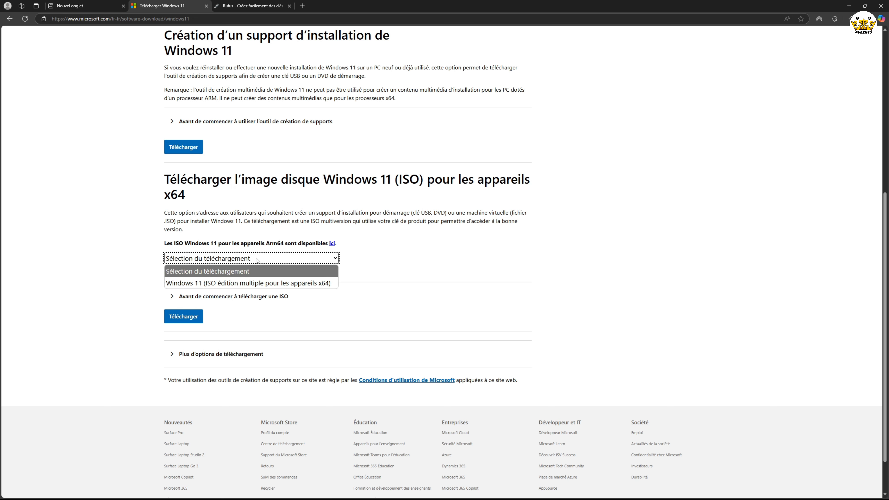
left_click(200, 285)
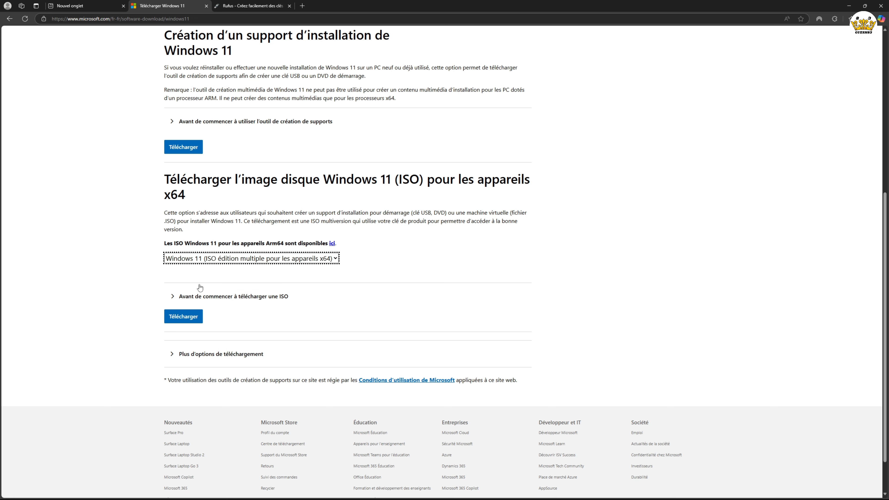
left_click(184, 317)
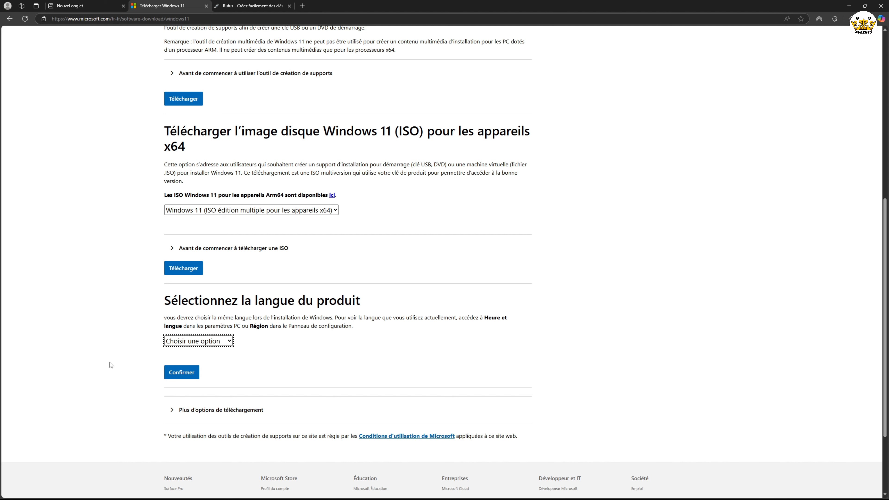
Step: Choose Français as the product language for the Windows 11 ISO and confirm it
left_click(203, 342)
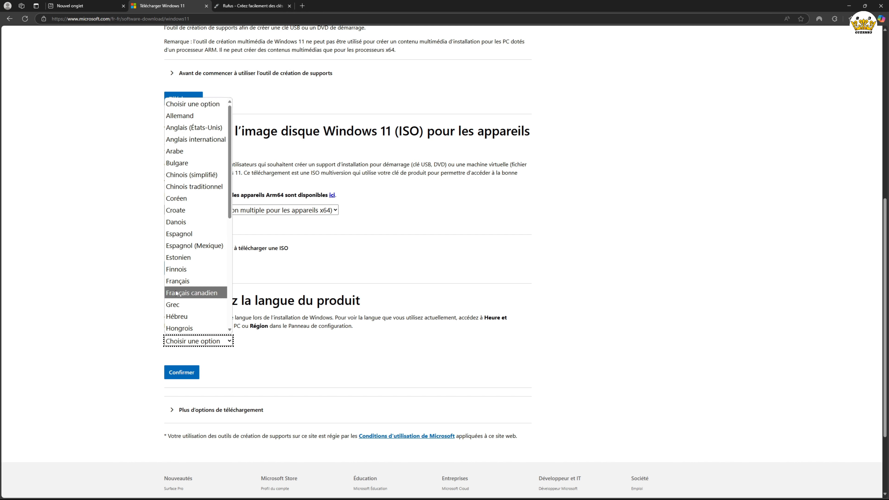
left_click(173, 283)
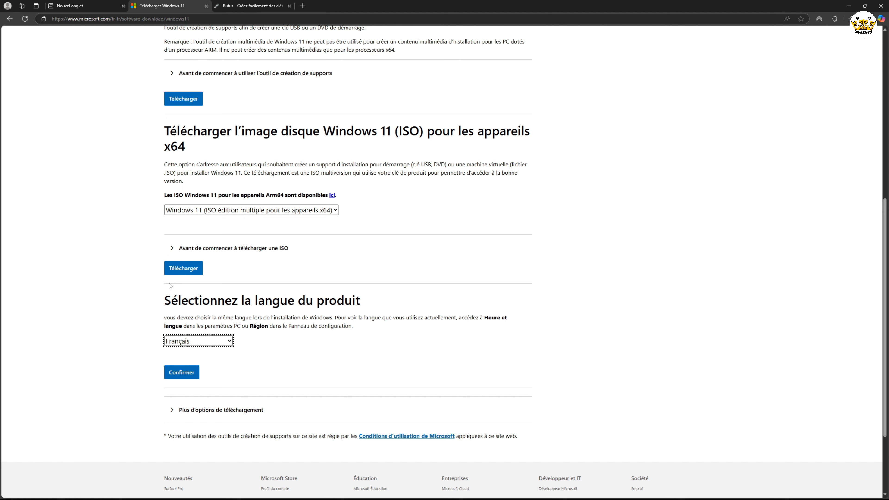
left_click(185, 373)
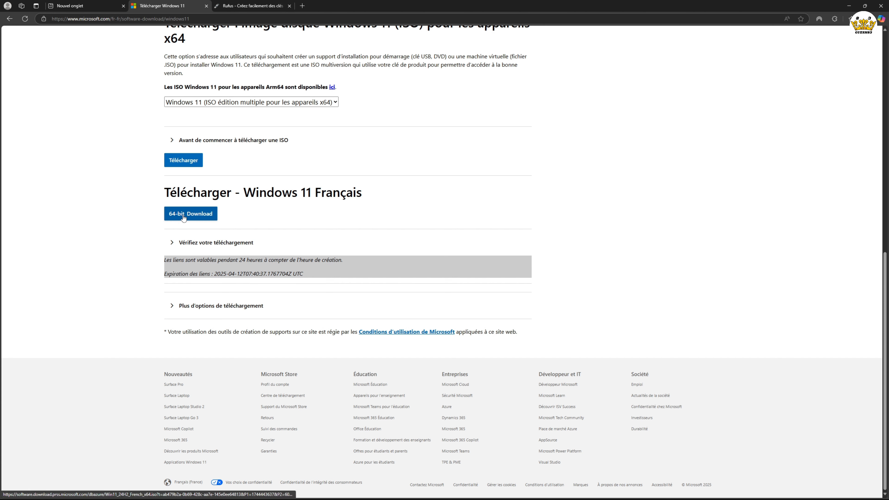
Step: Download the 64-bit French image and save Win11_24H2_French_x64.iso to the Bureau folder
left_click(191, 217)
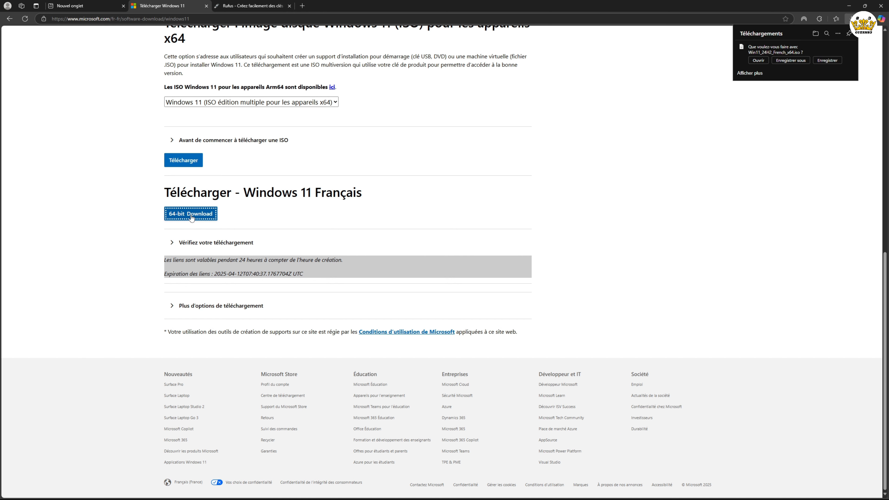
left_click(790, 61)
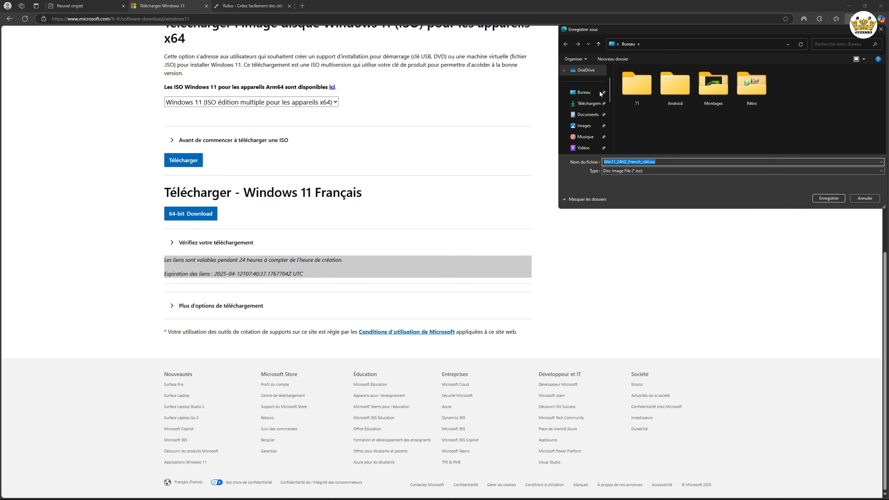
left_click(587, 94)
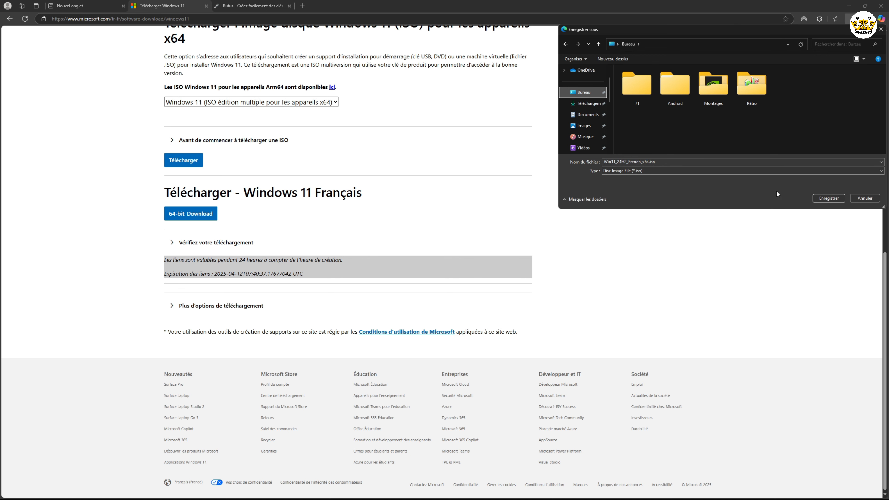
left_click(827, 198)
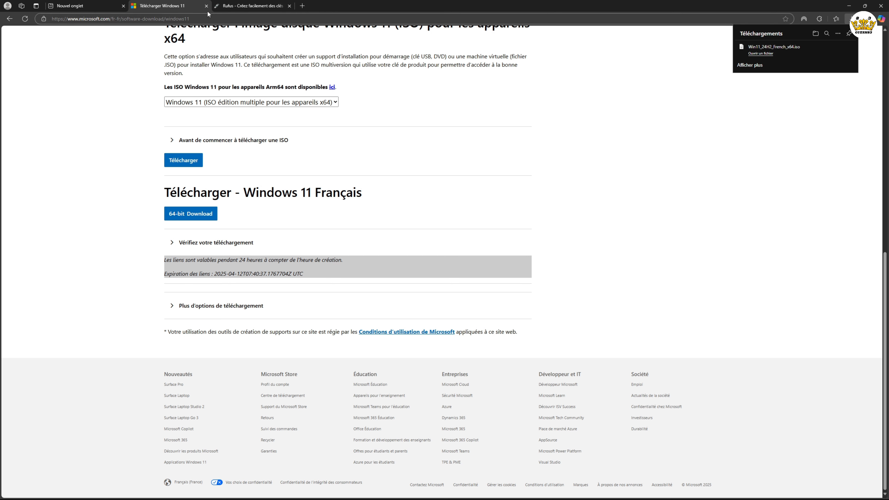
Step: Download rufus-4.7_BETA.exe from the Rufus site and save it to the Bureau folder
left_click(243, 7)
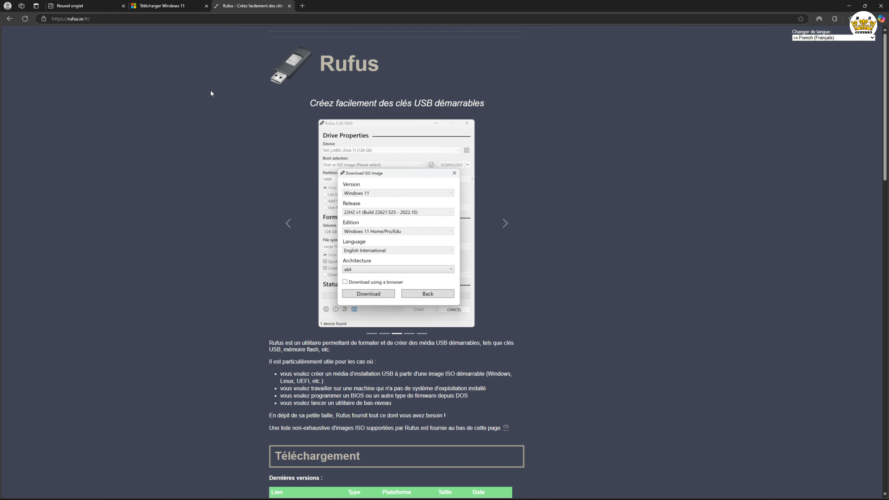
scroll(241, 184, "down", 7)
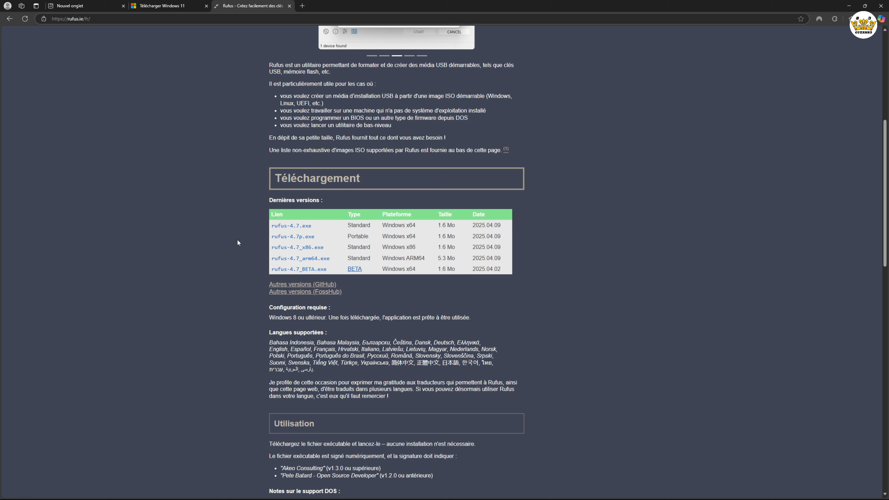
left_click(312, 272)
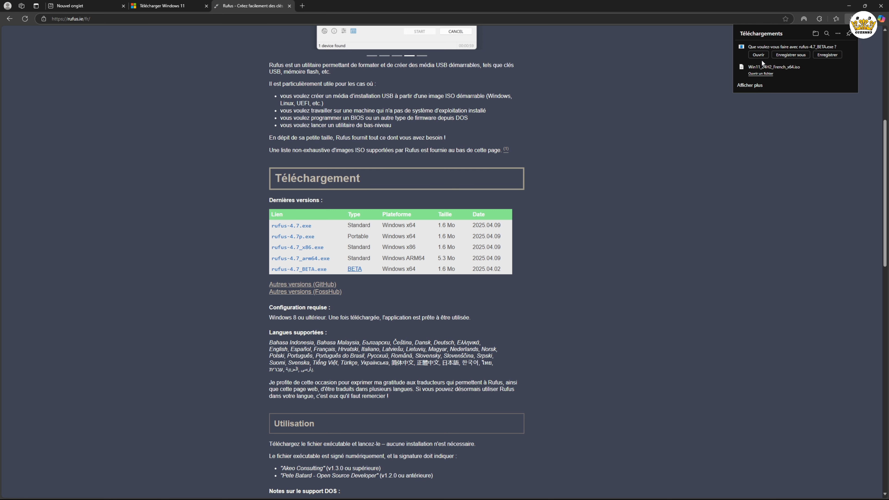
left_click(761, 62)
left_click(785, 56)
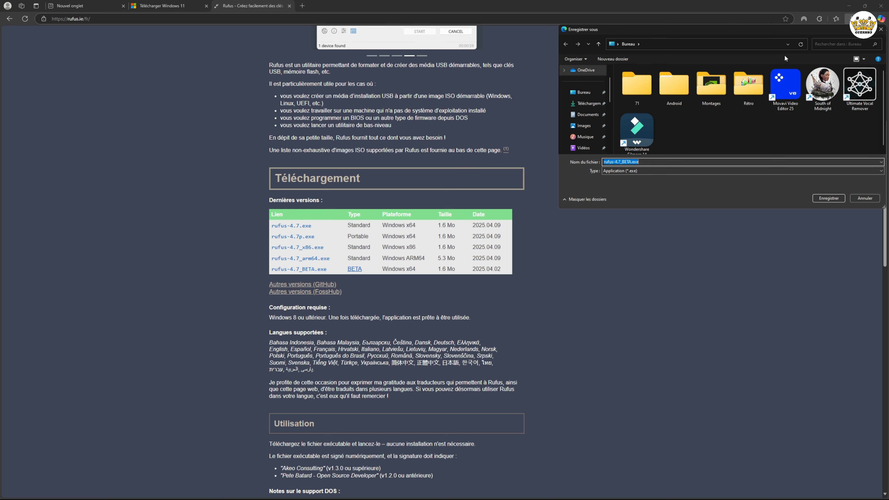
left_click(828, 198)
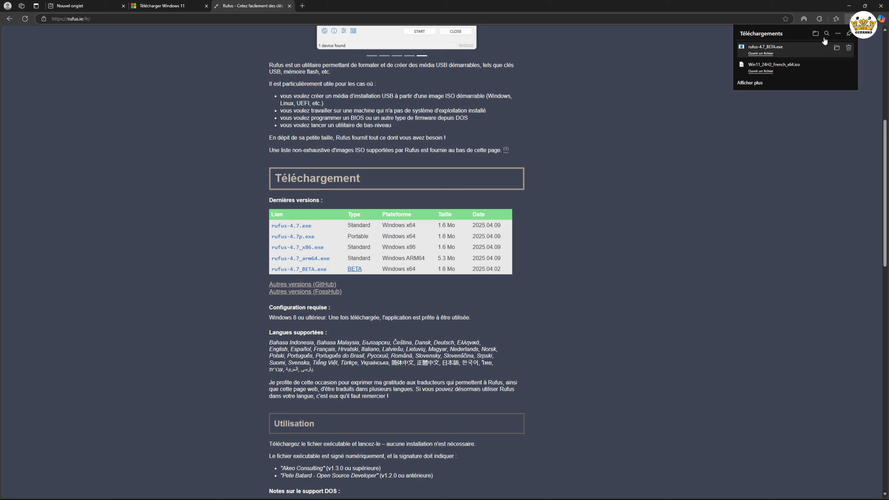
Step: Close the browser and place the Windows ISO and the Rufus executable side by side in an empty desktop area
left_click(881, 6)
left_click_drag(44, 268, 331, 87)
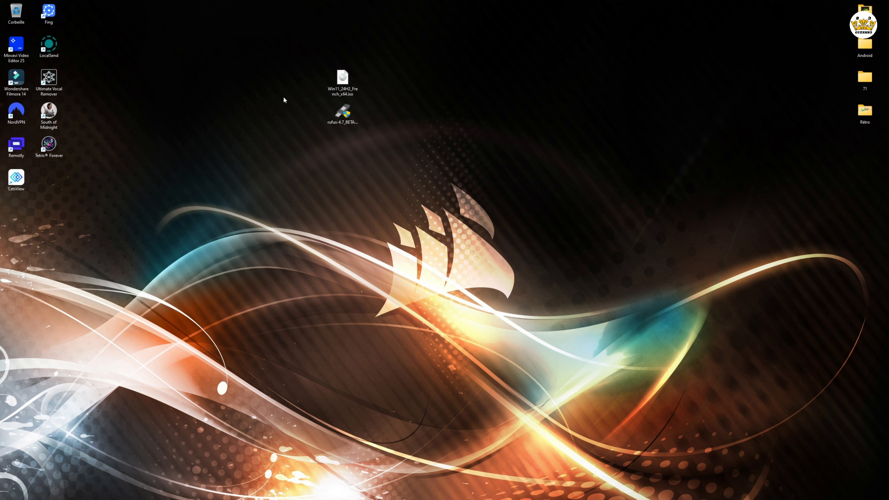
left_click_drag(385, 89, 386, 90)
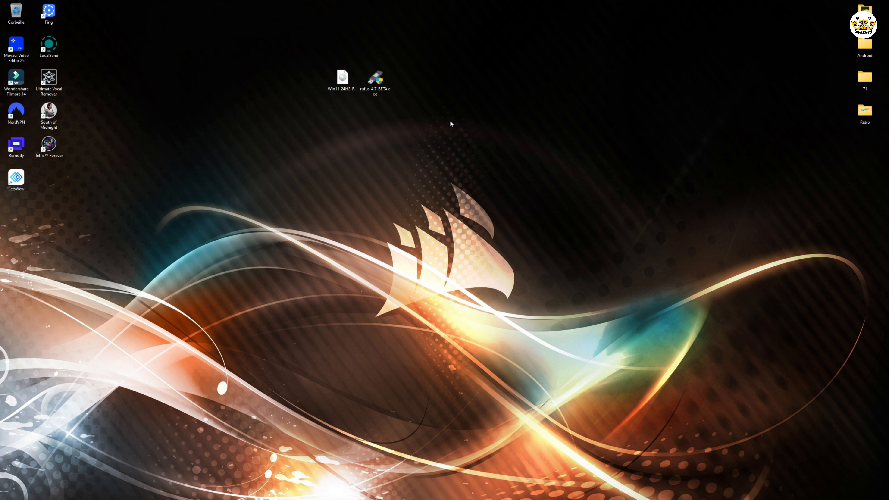
Step: Launch Rufus with administrator permission and load Win11_24H2_French_x64.iso as the boot image for the 16 GB USB drive
double_click(381, 84)
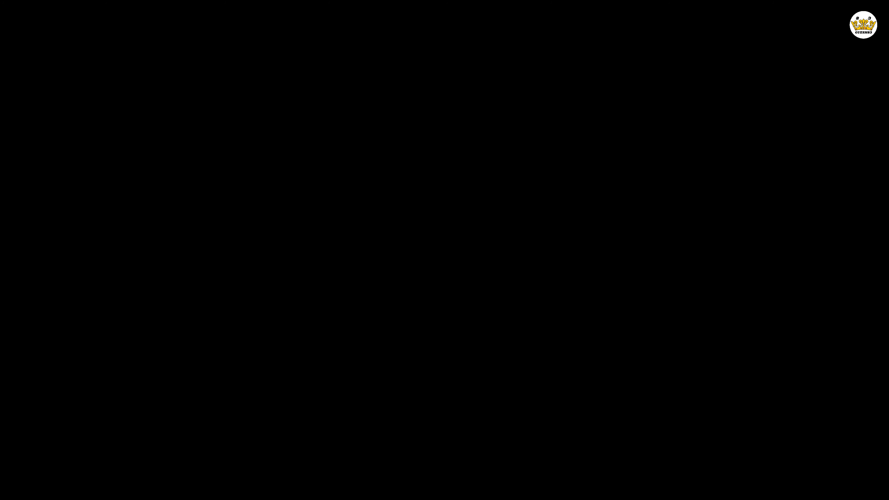
left_click(409, 302)
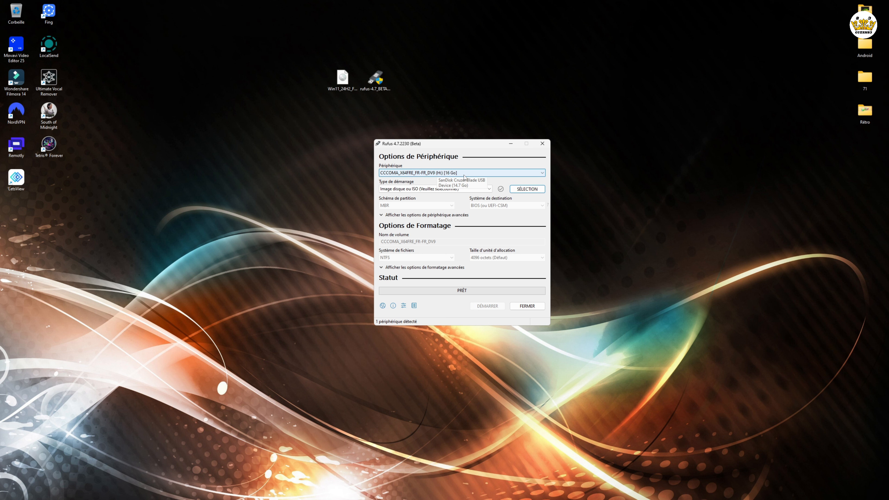
left_click(525, 190)
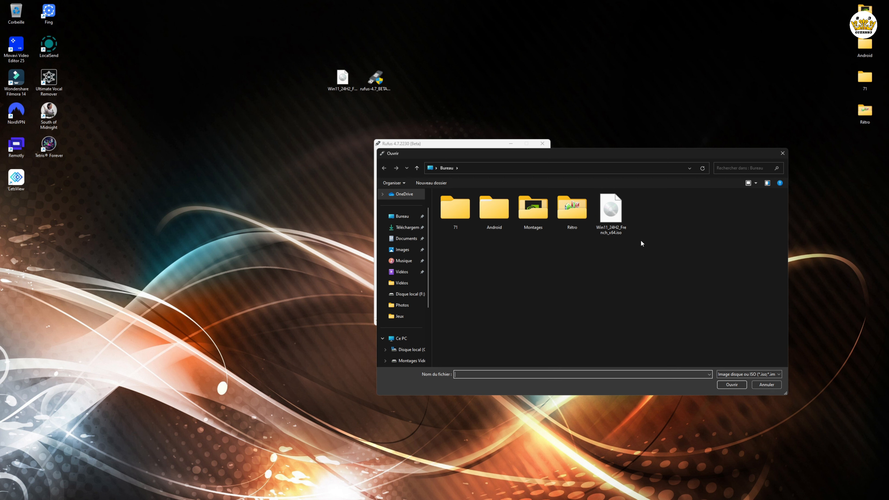
left_click(610, 211)
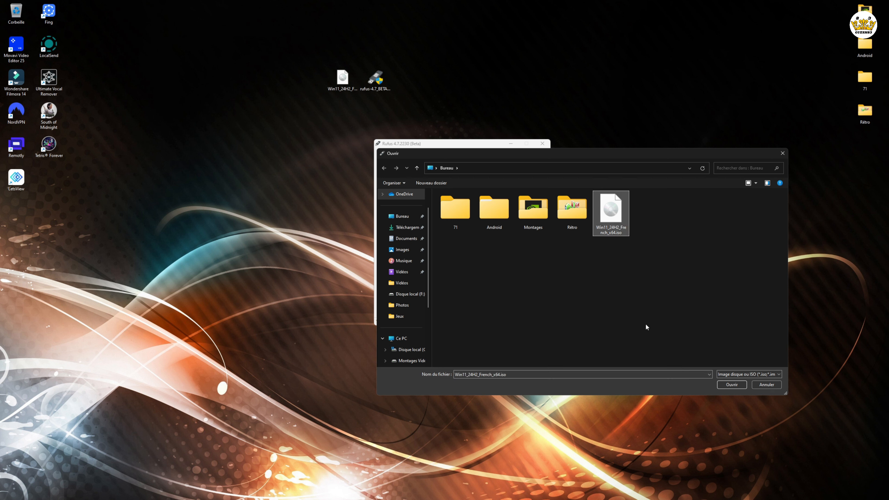
left_click(725, 384)
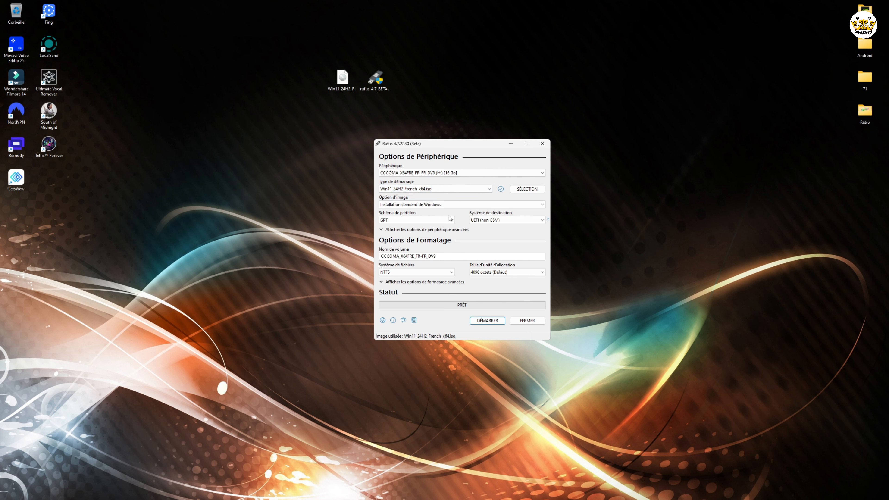
Step: Set the partition scheme to MBR for a BIOS (or UEFI-CSM) target system
left_click(403, 220)
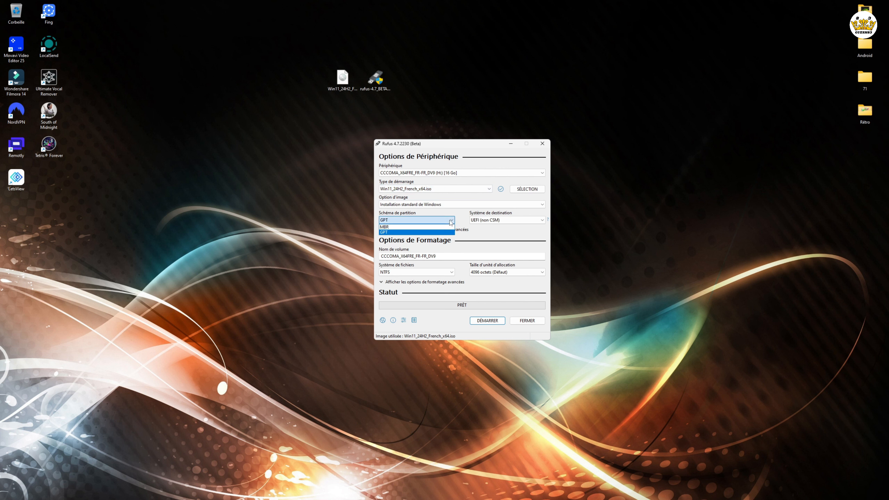
left_click(387, 228)
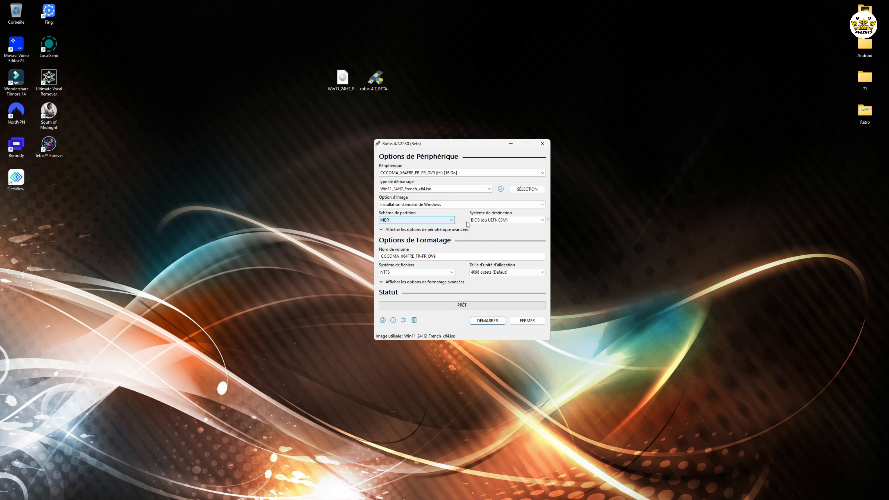
mouse_move(519, 222)
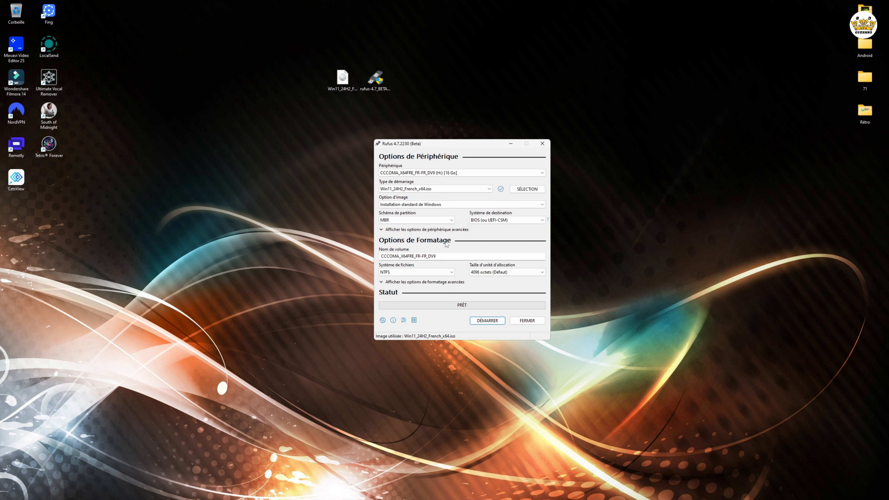
Step: Write the USB drive without the RAM, Secure Boot, TPM and Microsoft account requirements, data collection or BitLocker, accept the erasure, and close Rufus
left_click(487, 320)
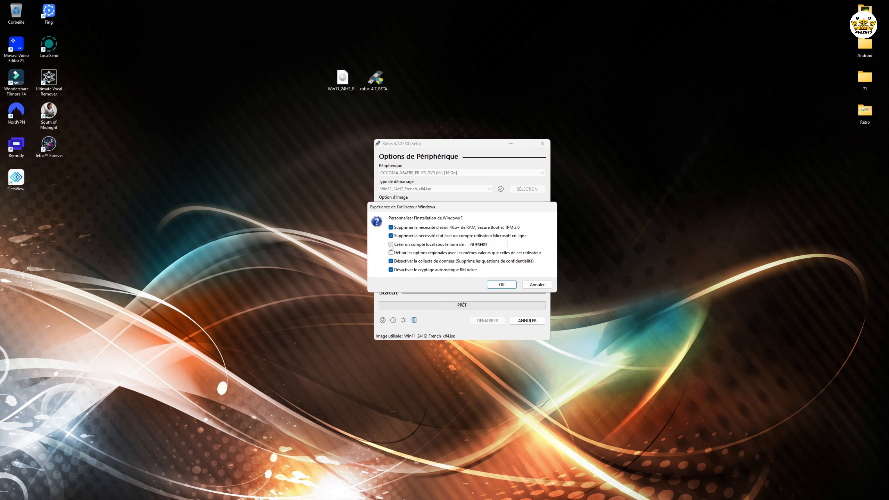
left_click(502, 284)
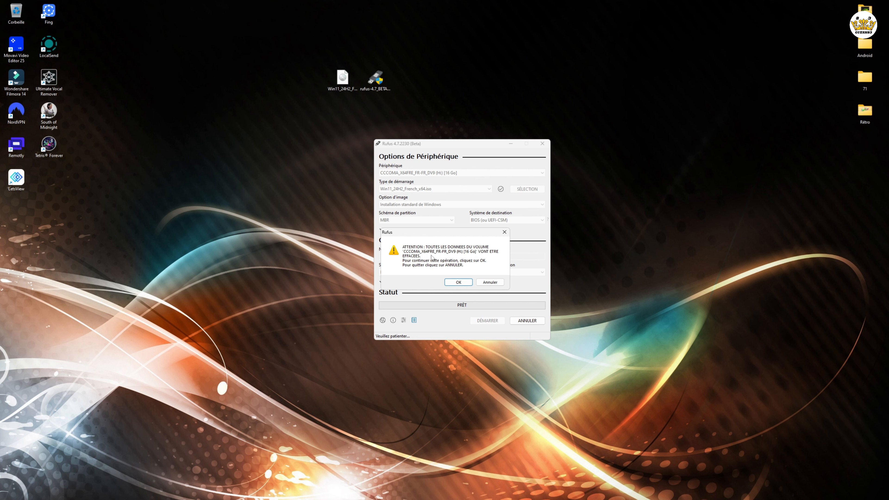
left_click(458, 283)
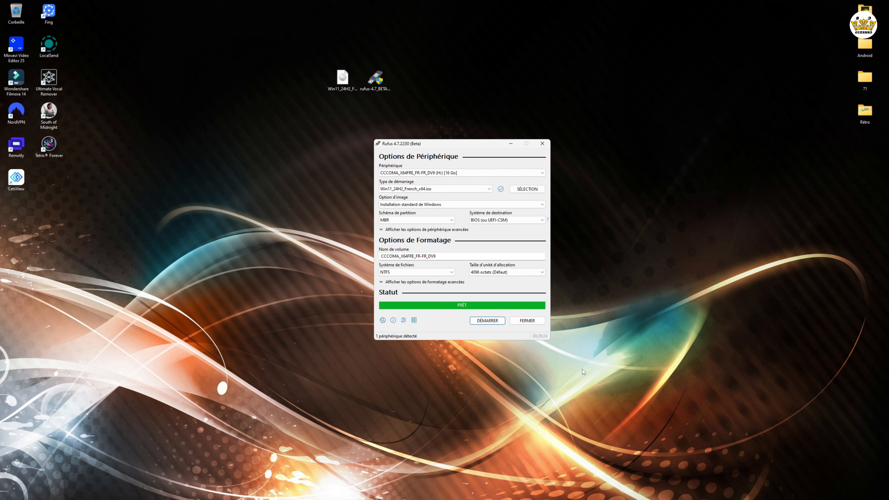
left_click(527, 321)
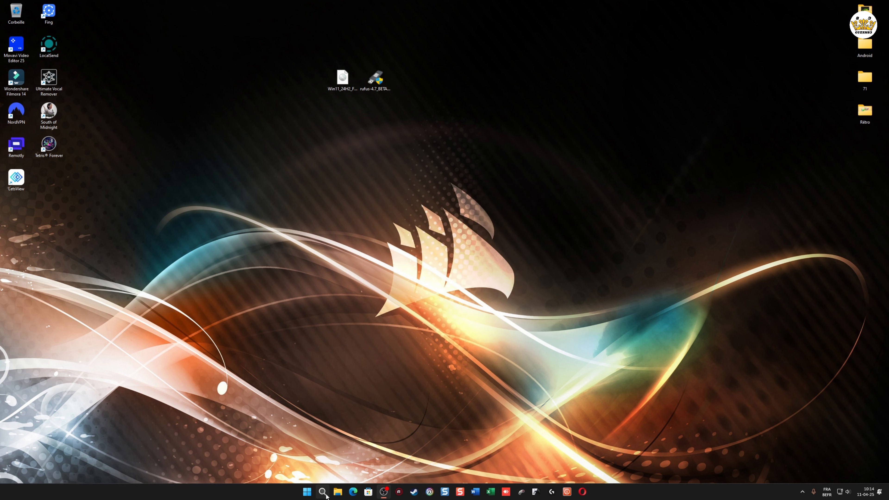
Step: Open Ce PC in File Explorer to check the newly created USB installation drive
left_click(338, 492)
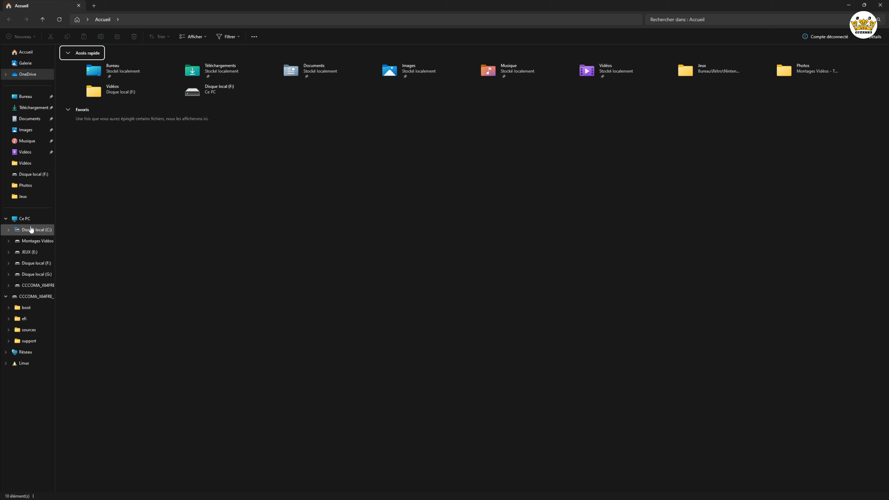
left_click(25, 219)
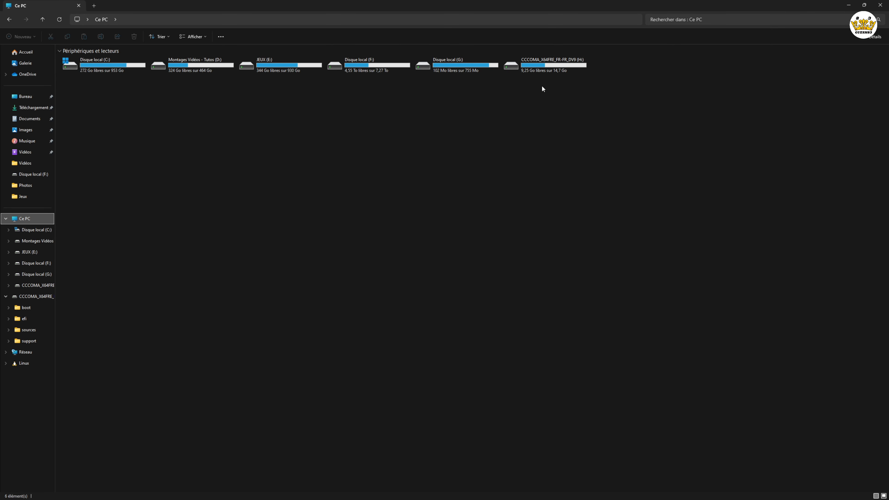